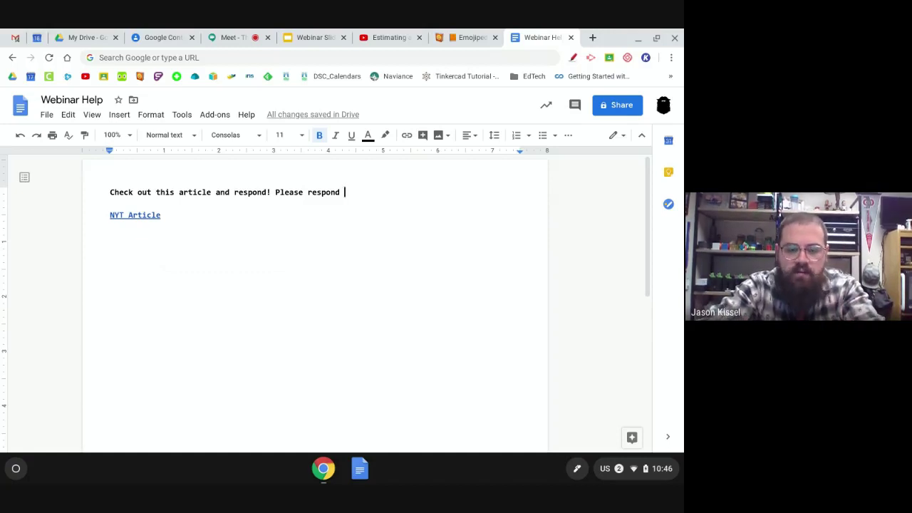
Step: Complete the instruction sentence after "Please respond" with "in an email to me by March 24."
type("in an ")
type("email to me ")
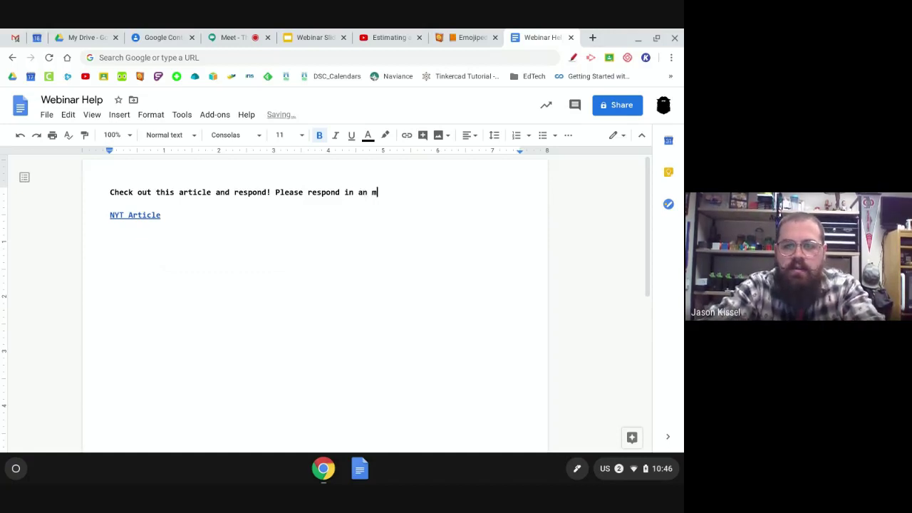
type("by")
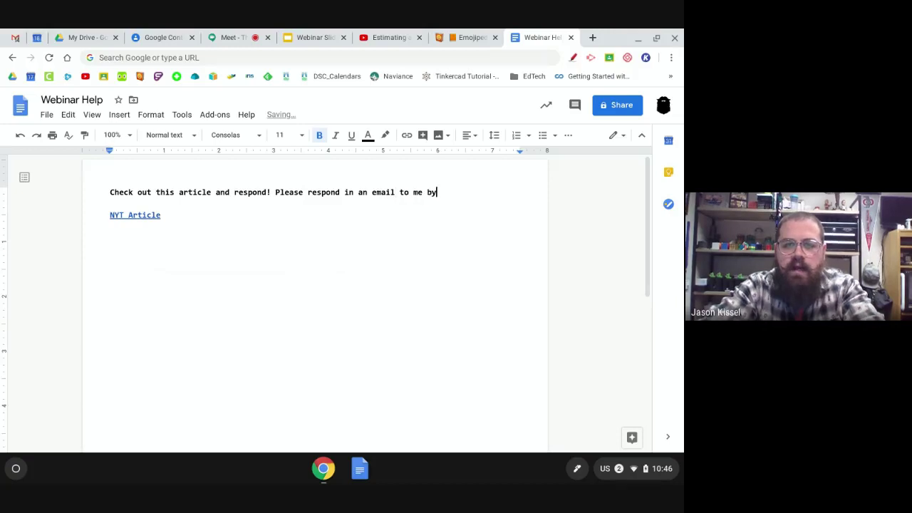
type(" March 24.")
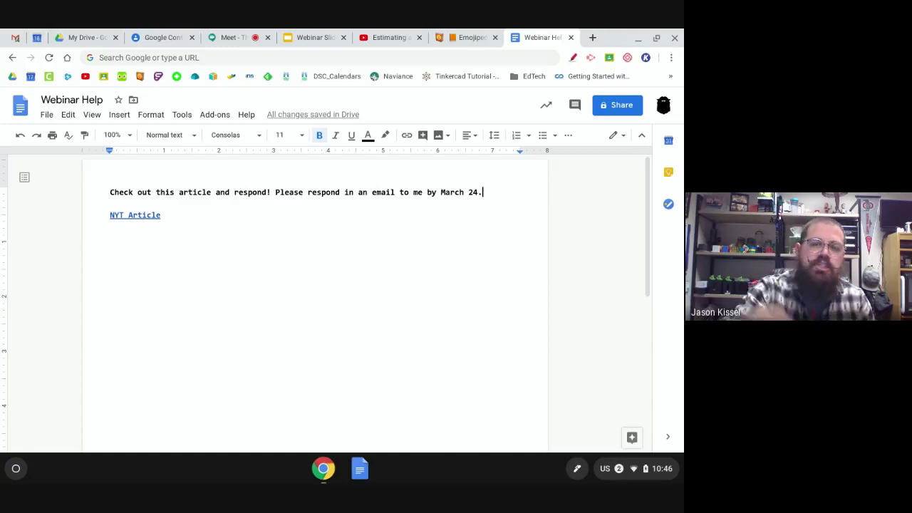
Step: Examine the permission levels offered for sharing the document, then close the sharing settings
left_click(616, 105)
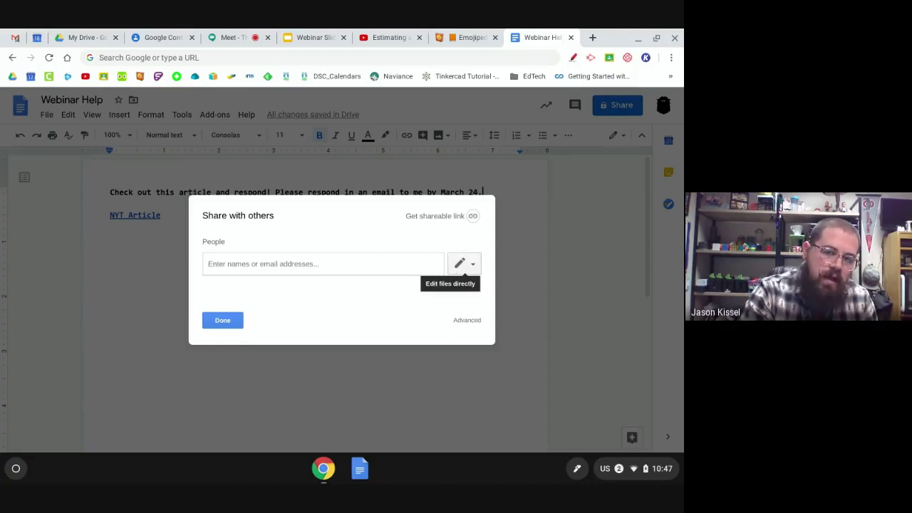
left_click(459, 271)
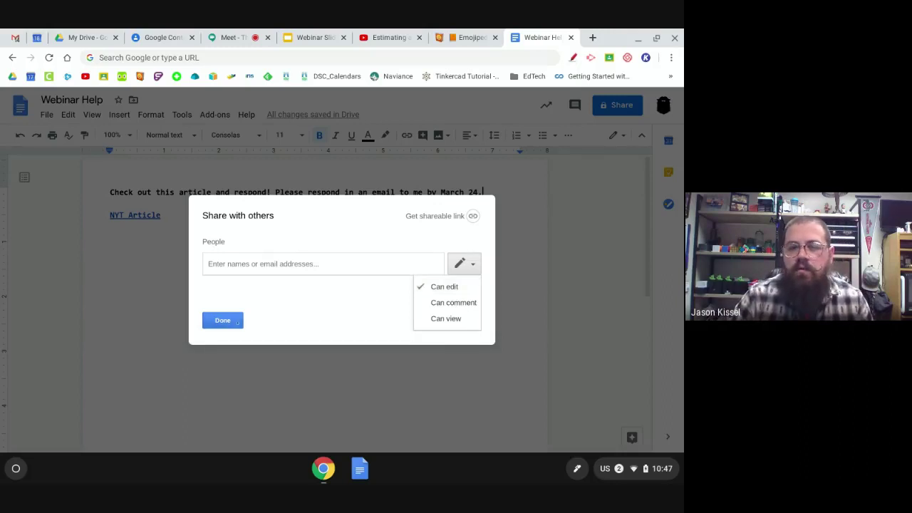
left_click(227, 321)
Step: Add three students' first names on separate lines below the NYT Article link, leaving blank space under the link
key("Return")
key("Return")
key("Return")
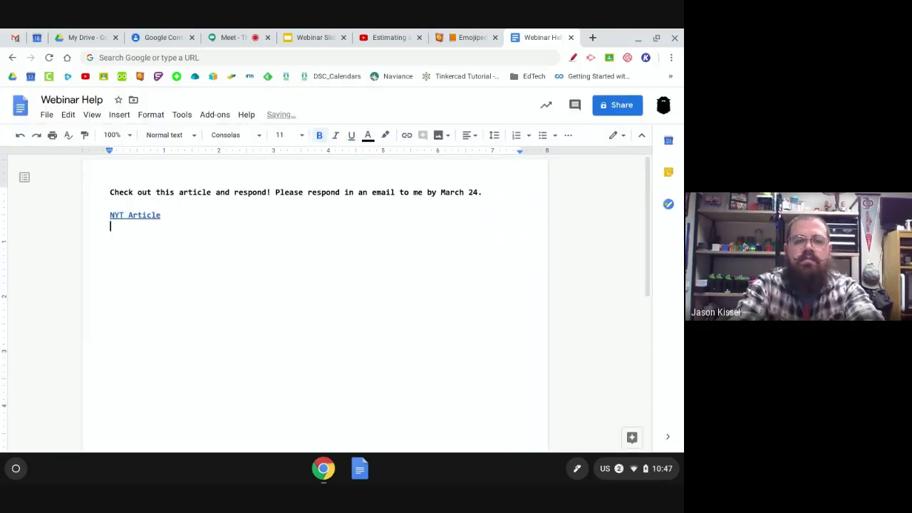
type("Joseph")
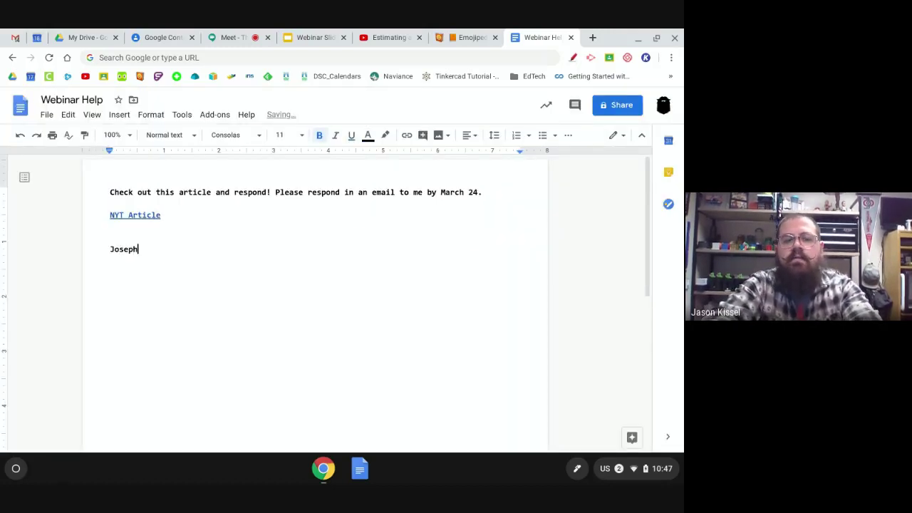
key("Return")
type("Luna")
key("Return")
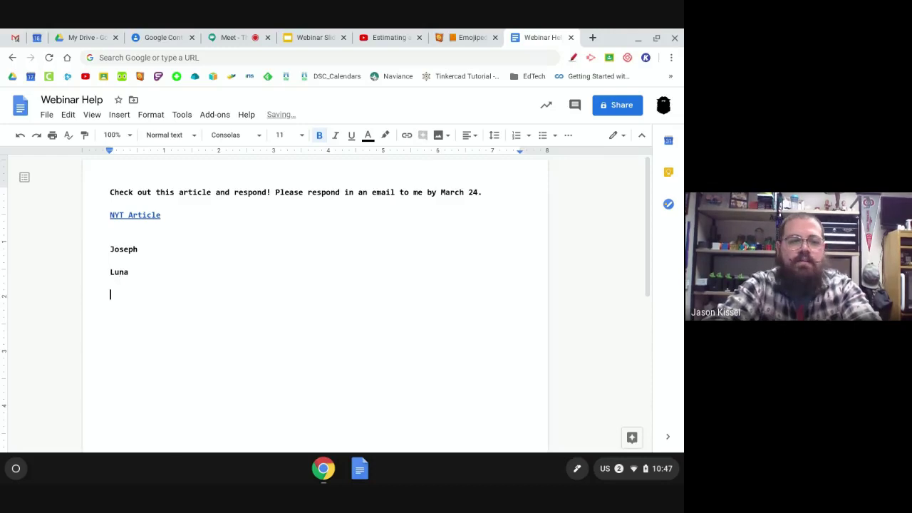
type("A")
key("BackSpace")
type("Avett")
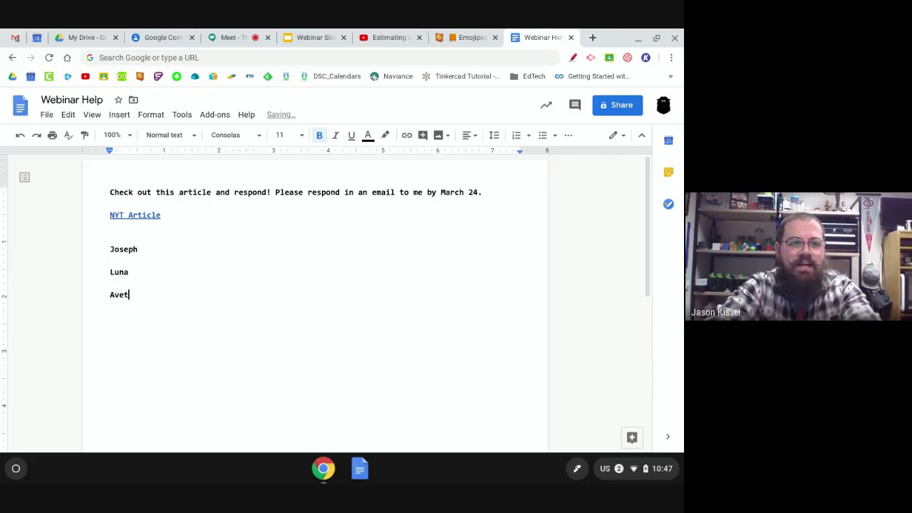
key("Return")
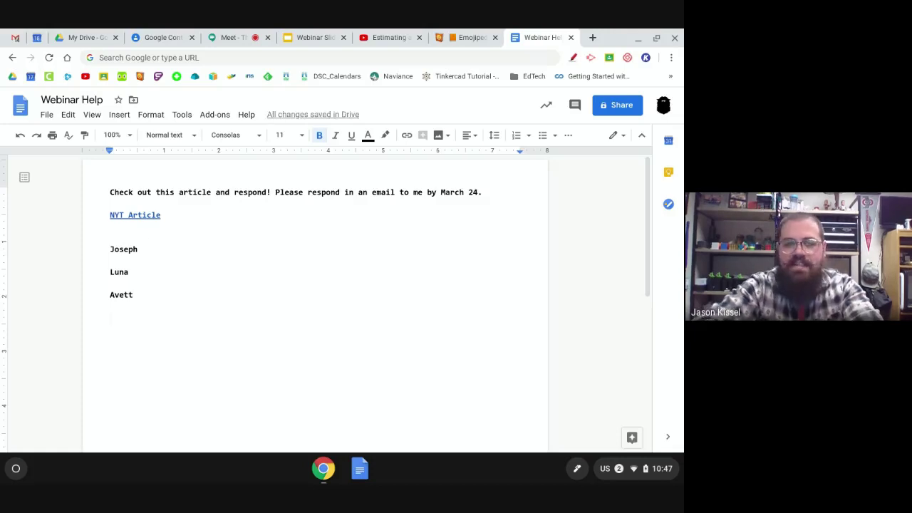
Step: Add a colon after each of the three student names
left_click(137, 249)
type(":")
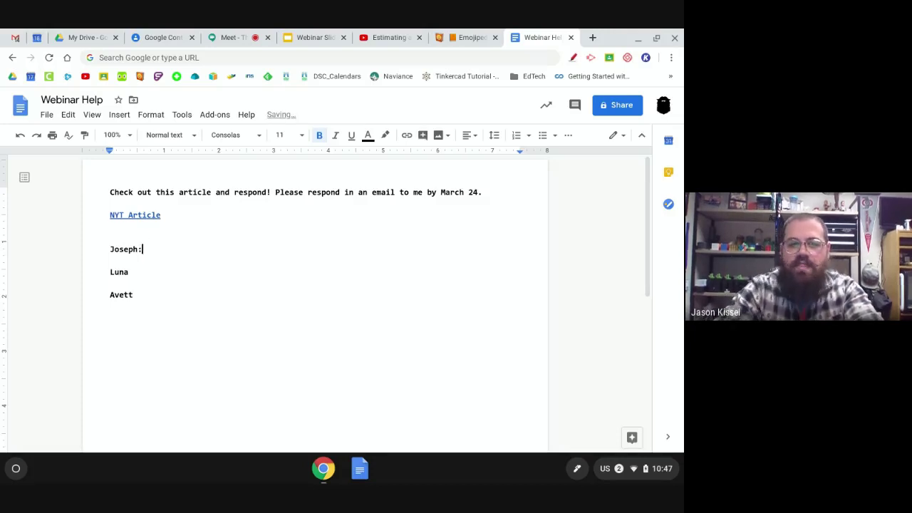
left_click(129, 271)
type(":")
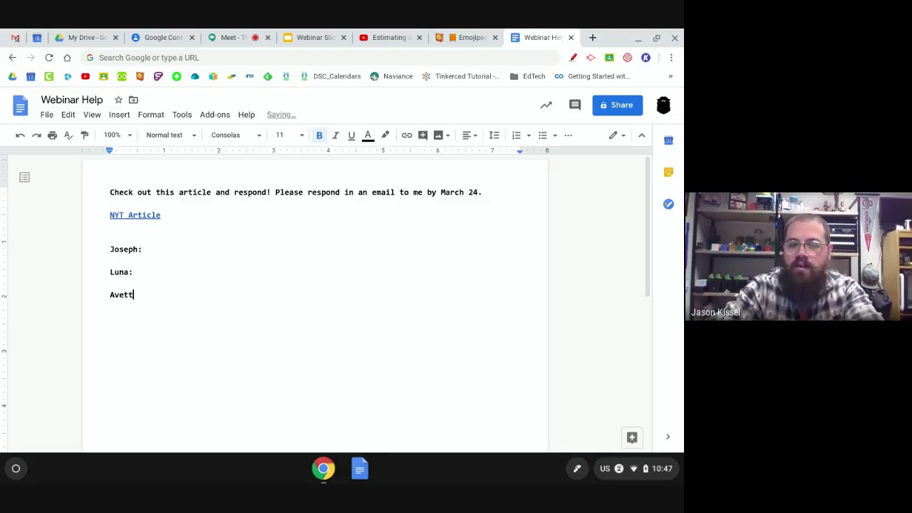
left_click(134, 295)
type(":")
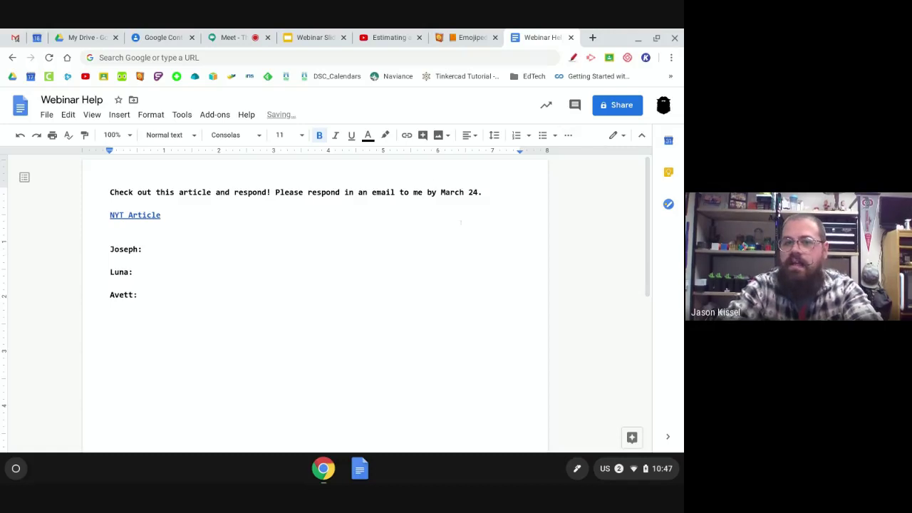
Step: Replace the email and due-date wording in the instruction with "on this document under your name."
left_click(500, 191)
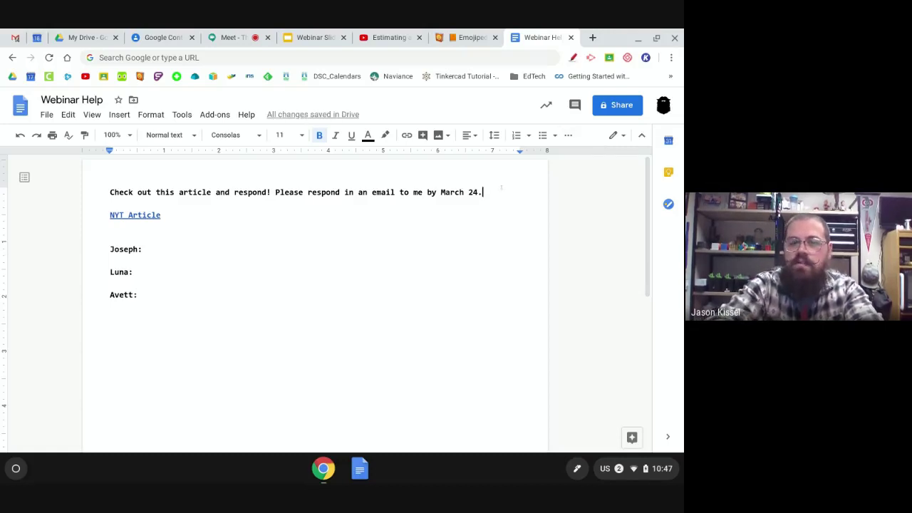
key("BackSpace")
key("BackSpace")
key("BackSpace")
key("BackSpace")
key("BackSpace")
key("BackSpace")
key("BackSpace")
key("BackSpace")
key("BackSpace")
key("BackSpace")
key("BackSpace")
key("BackSpace")
key("BackSpace")
key("BackSpace")
key("BackSpace")
key("BackSpace")
key("BackSpace")
key("BackSpace")
key("BackSpace")
key("BackSpace")
key("BackSpace")
key("BackSpace")
key("BackSpace")
key("BackSpace")
key("BackSpace")
key("BackSpace")
key("BackSpace")
key("BackSpace")
key("BackSpace")
key("BackSpace")
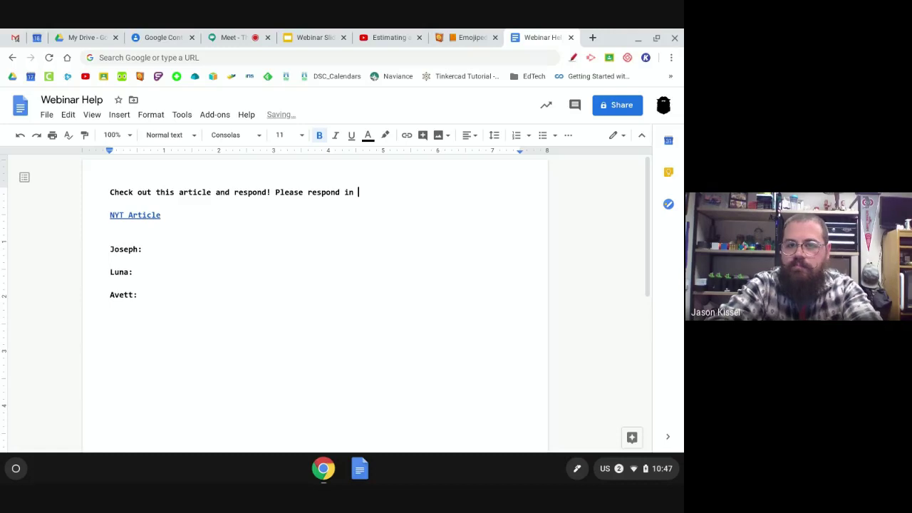
type("on this document ")
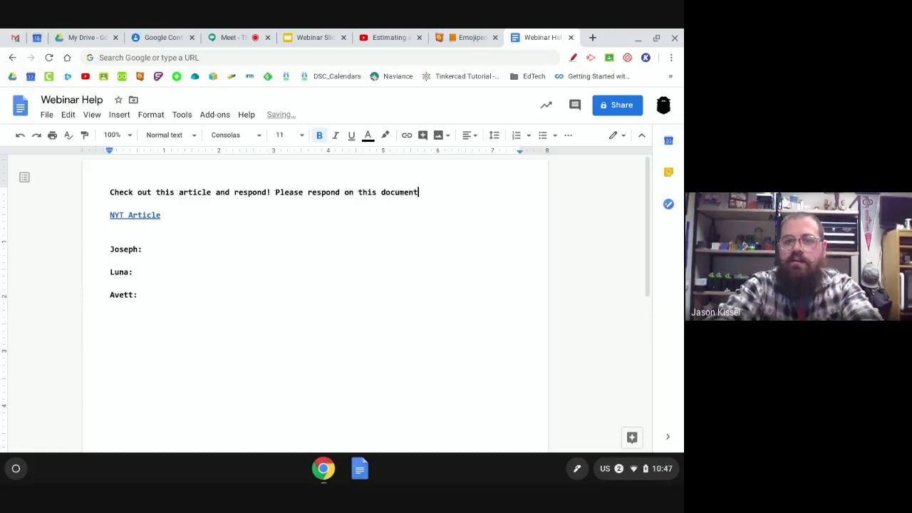
type("un")
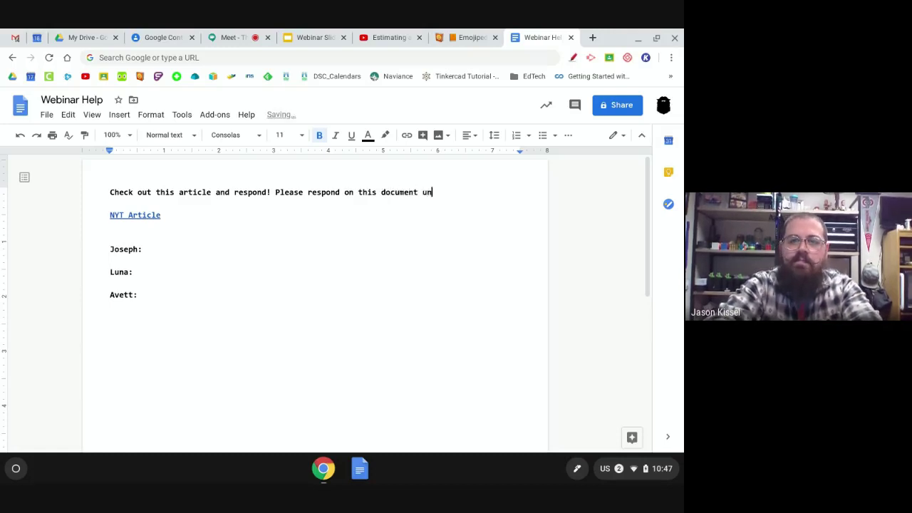
type("der your name. ")
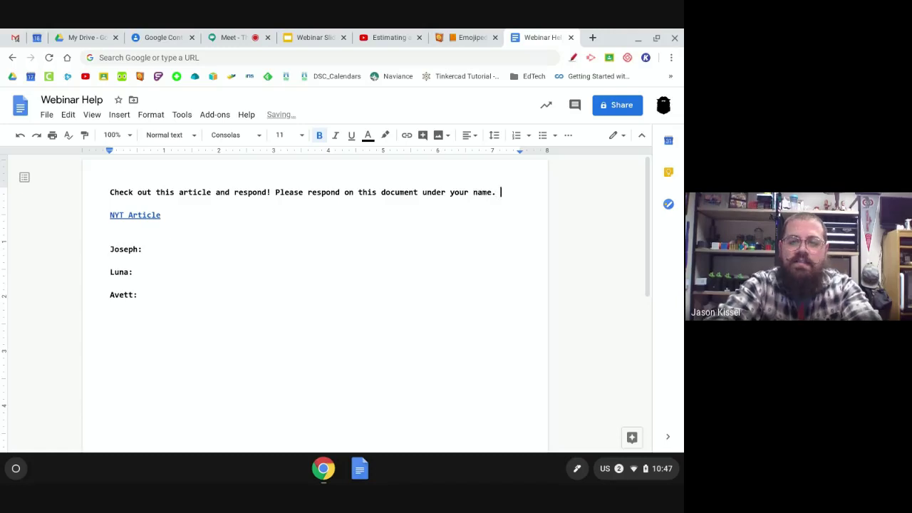
Step: Add the sentence "Comment on someone's else's post." to the end of the instructions
type("Comment on someone")
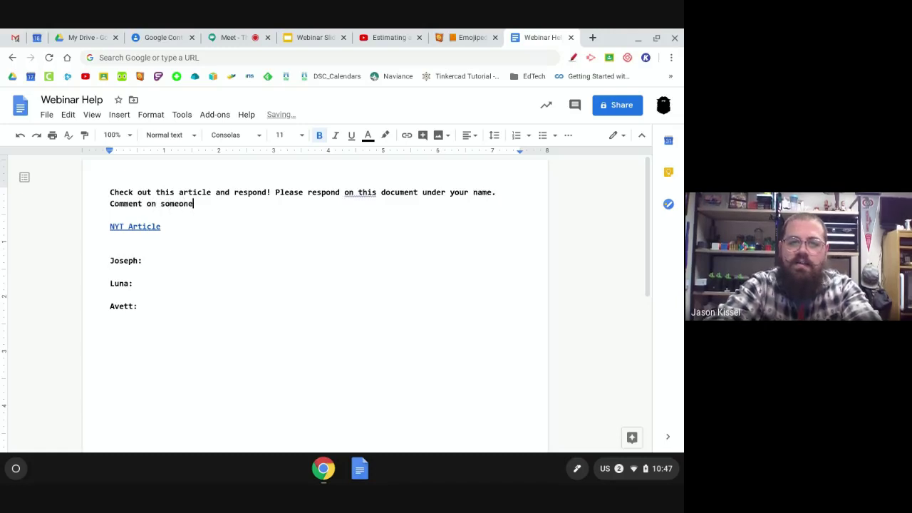
type("'s else")
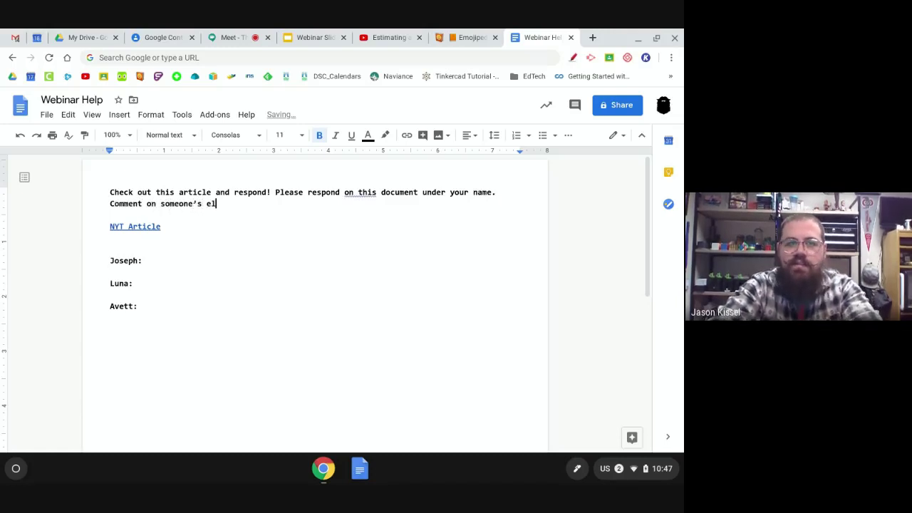
type("'s post.")
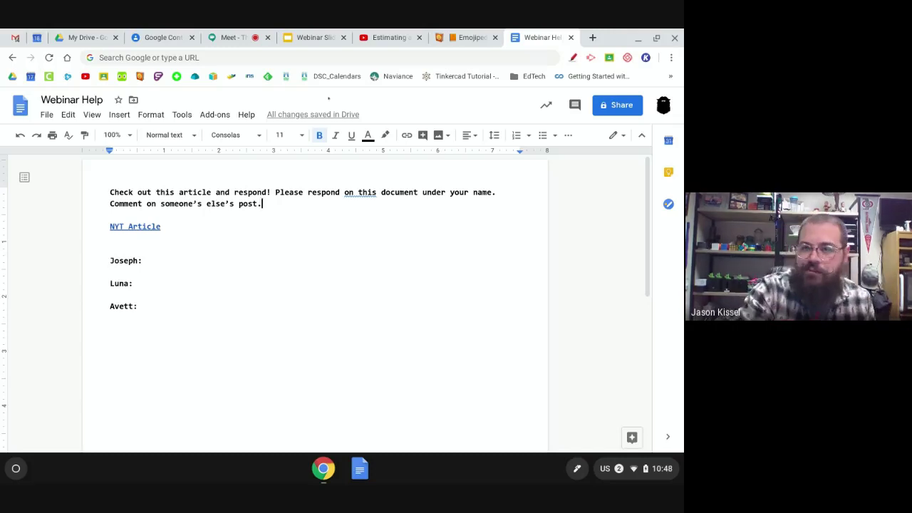
Step: Set the sharing permission for invited people to Can comment and close the dialog without inviting anyone
left_click(617, 105)
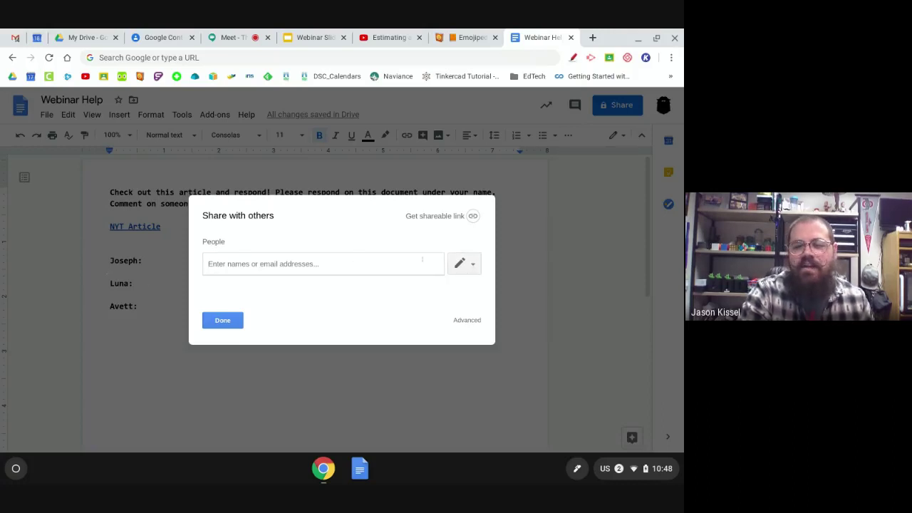
left_click(464, 264)
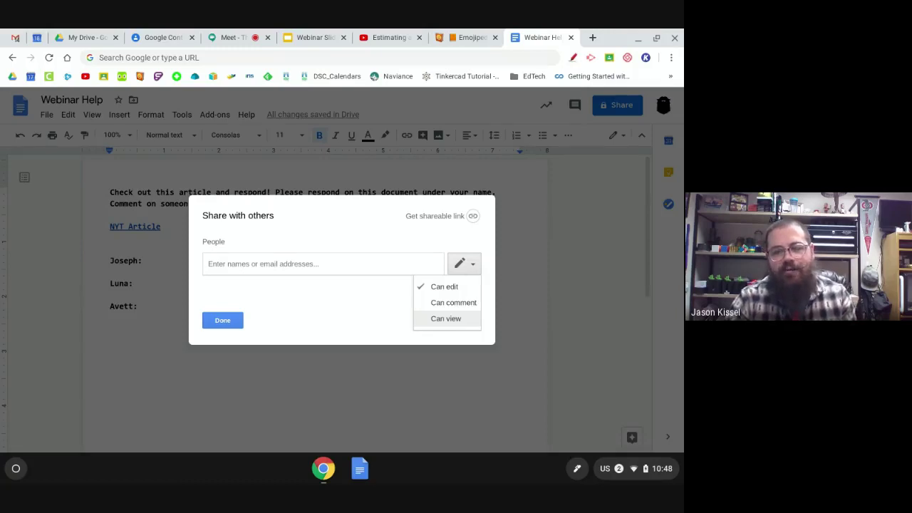
left_click(442, 303)
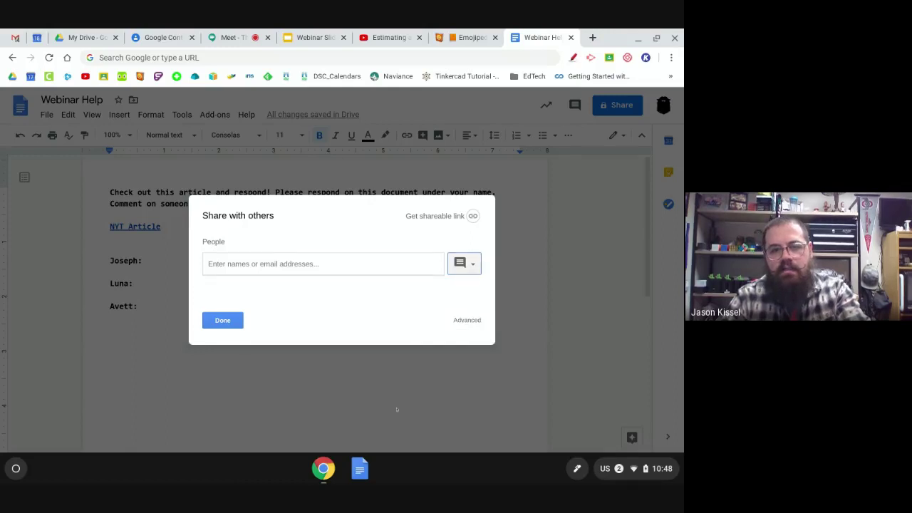
left_click(222, 320)
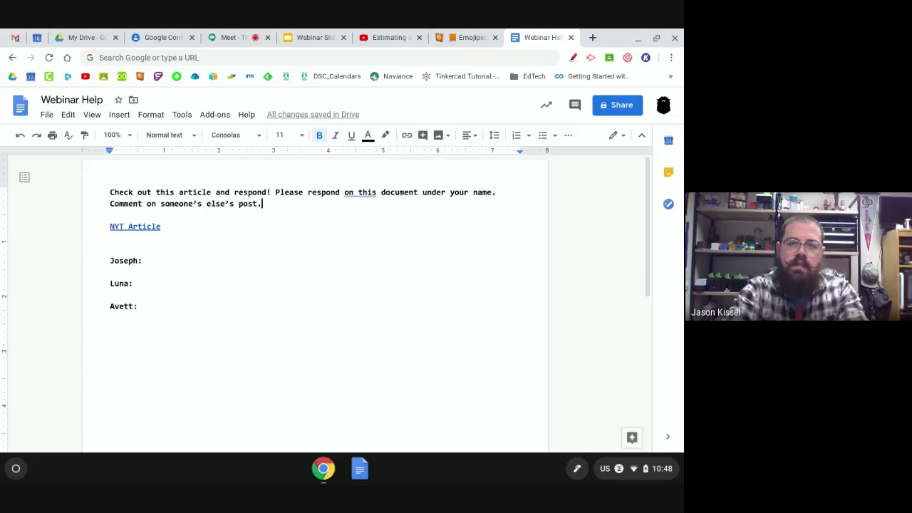
Step: Draft the comment "Hey! That's not correct." on the word "name" in the instructions, then discard it
double_click(482, 192)
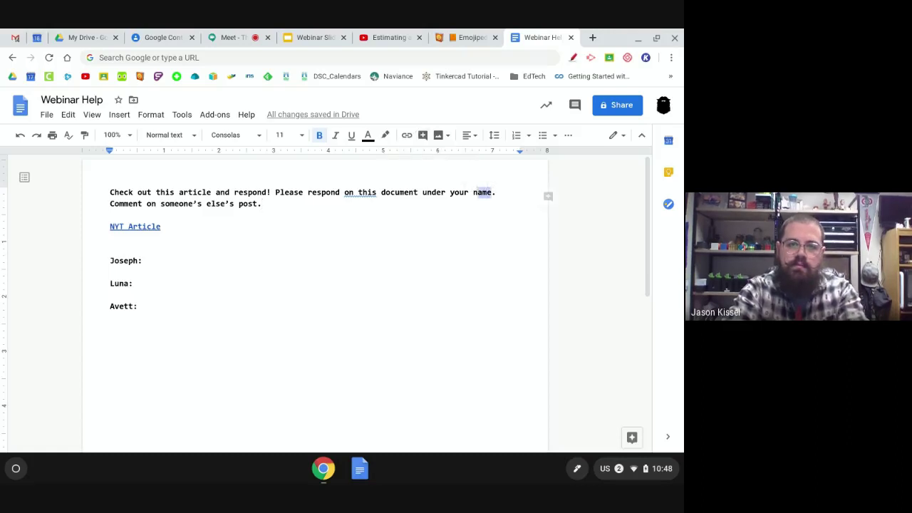
left_click(548, 196)
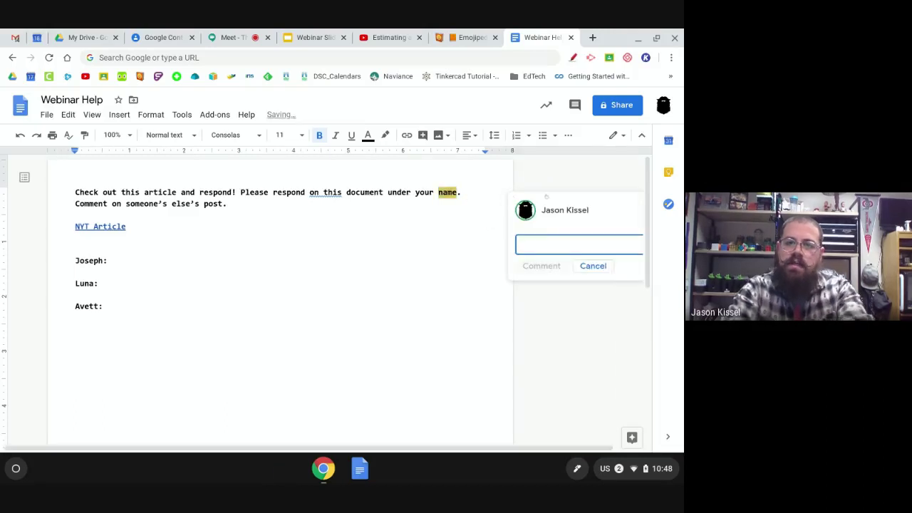
type("Hey!")
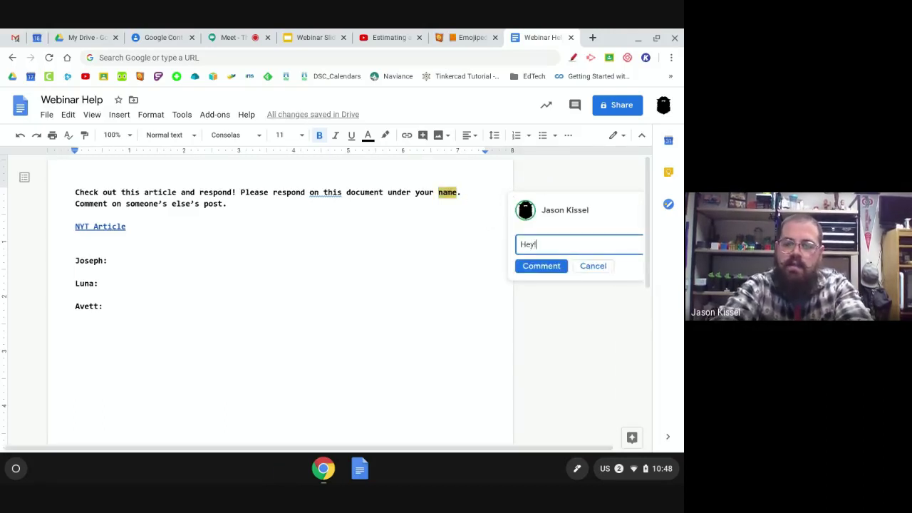
type(" That")
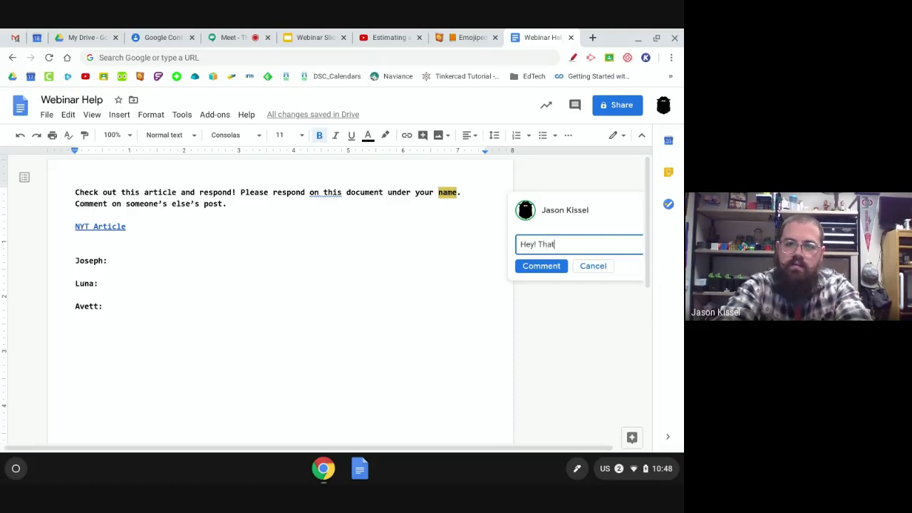
type("'s not correct")
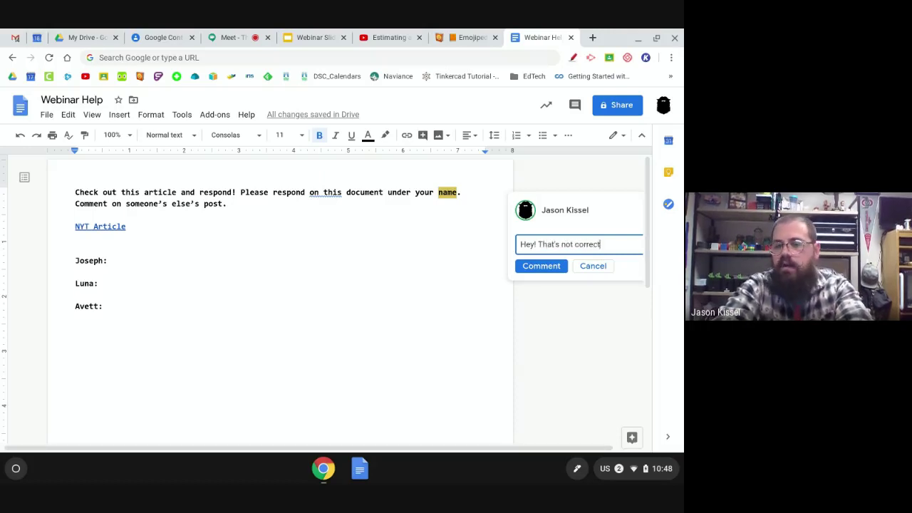
type(".")
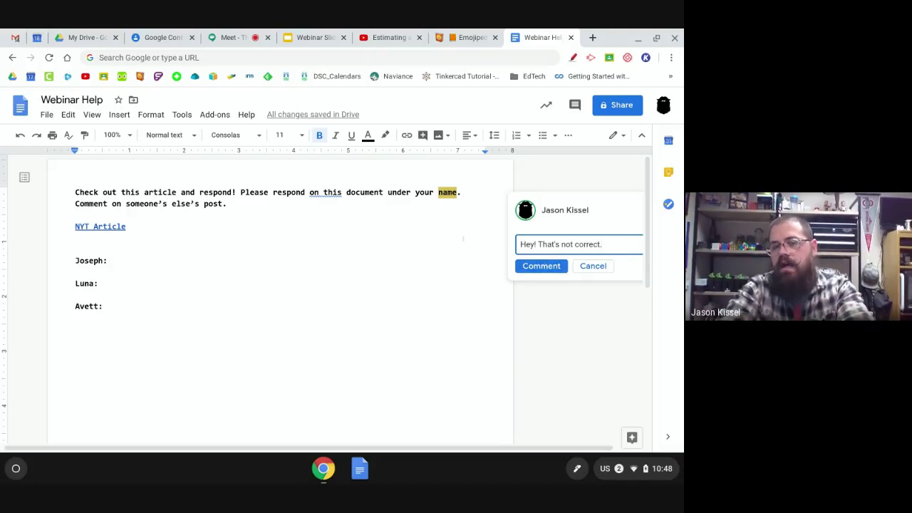
left_click(598, 267)
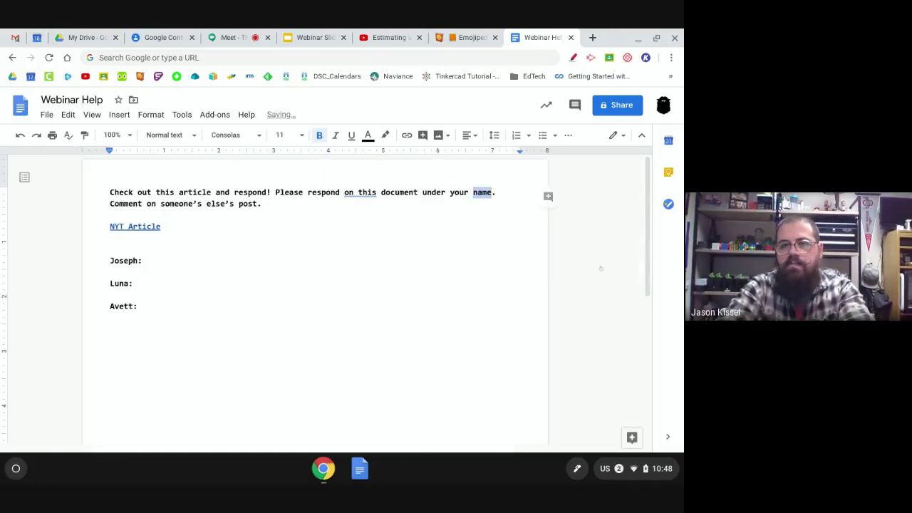
Step: Review the document's link-sharing options in the advanced sharing settings and close them without changing access
left_click(617, 105)
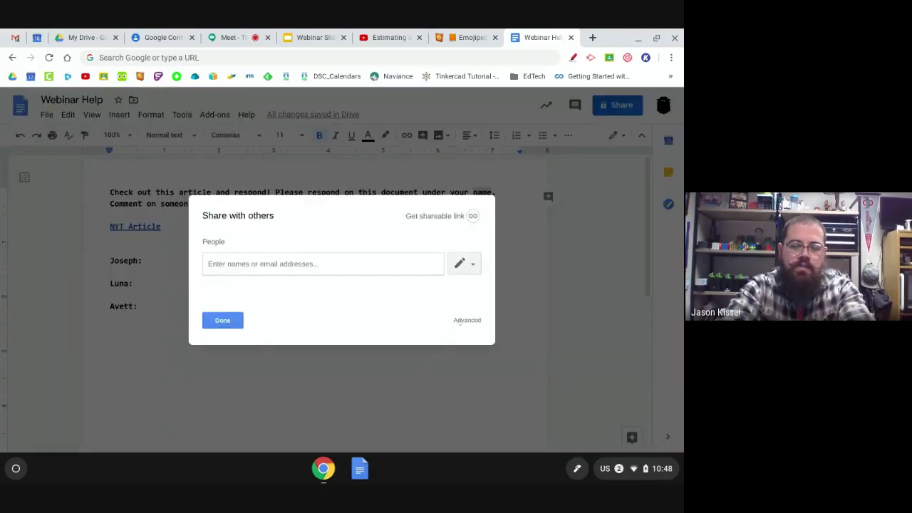
left_click(463, 320)
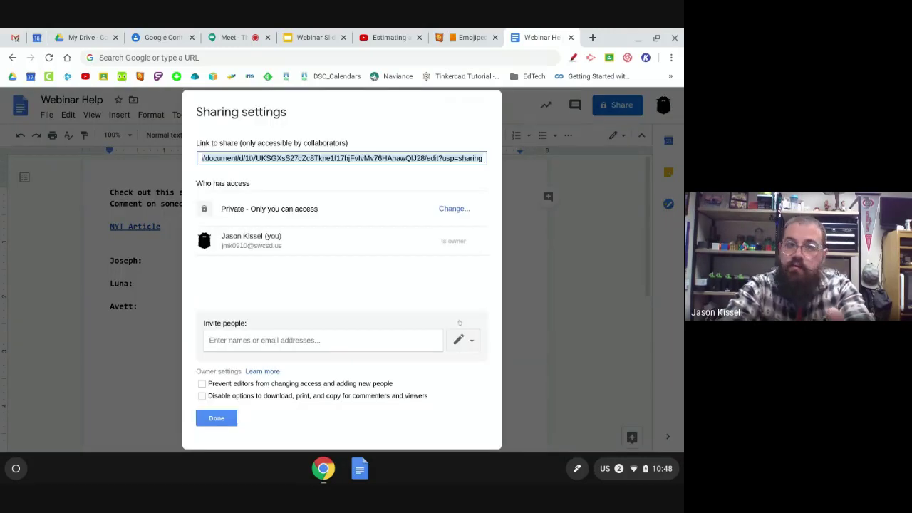
left_click(443, 208)
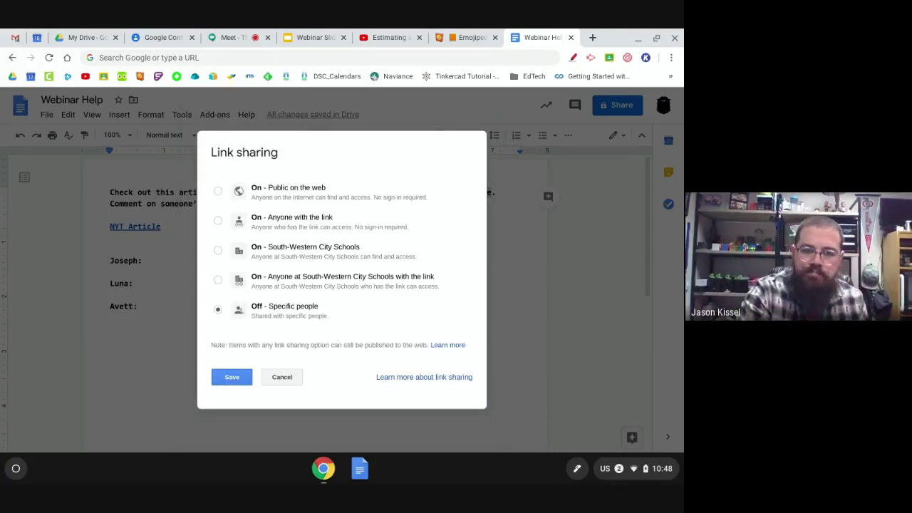
left_click(281, 375)
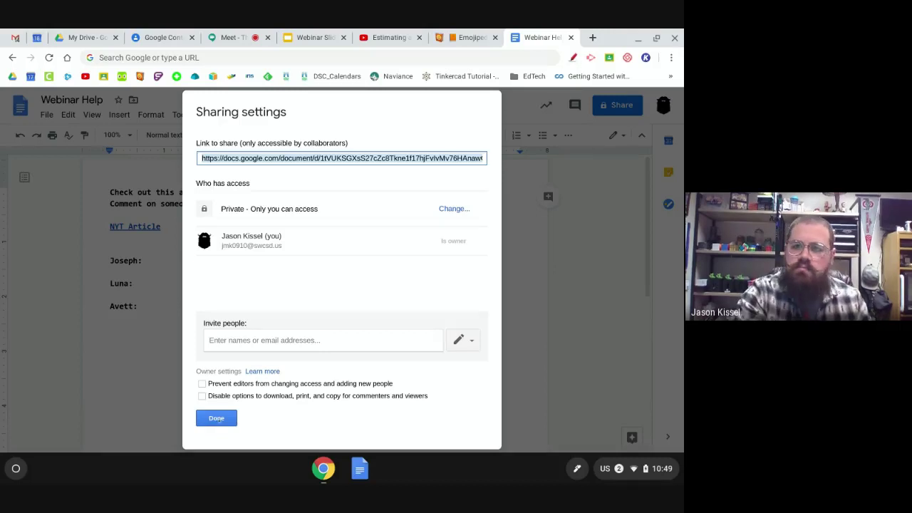
key("Escape")
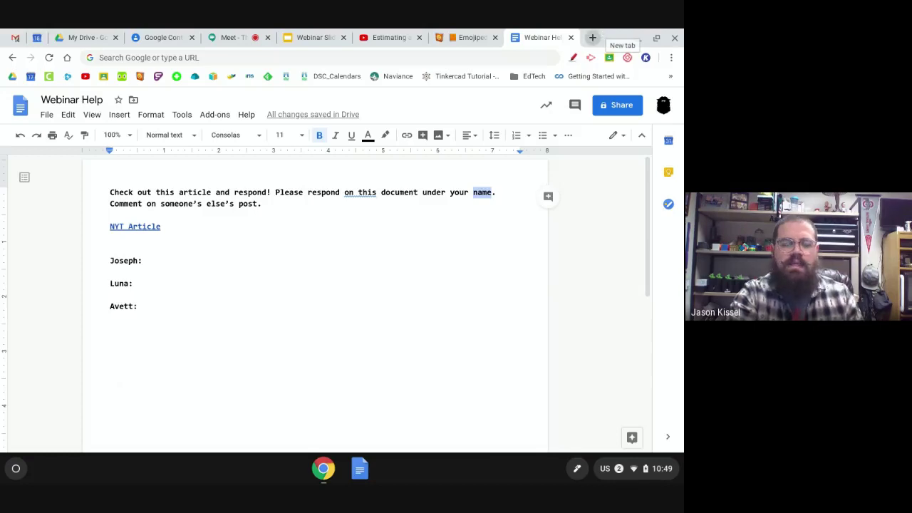
Step: Open Google Classroom in a new browser tab and enter the AP Statistics 17-18 class
left_click(593, 37)
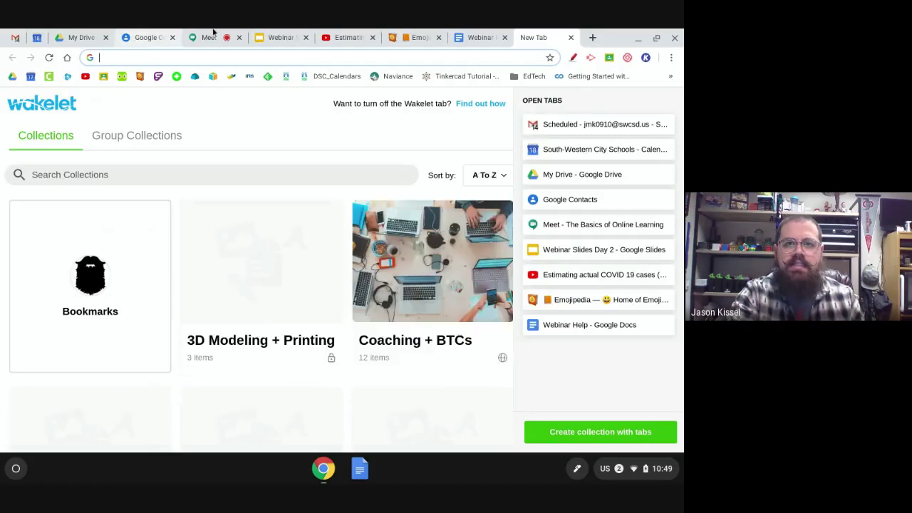
left_click(470, 37)
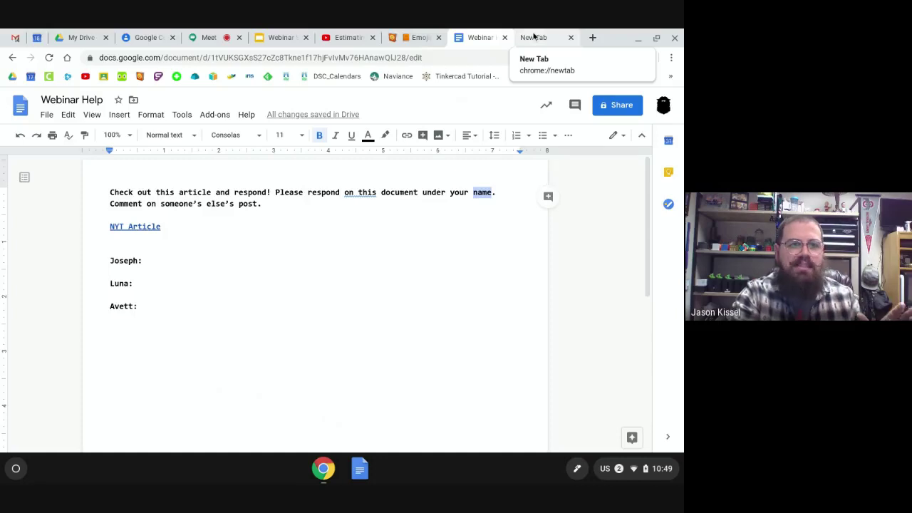
left_click(534, 37)
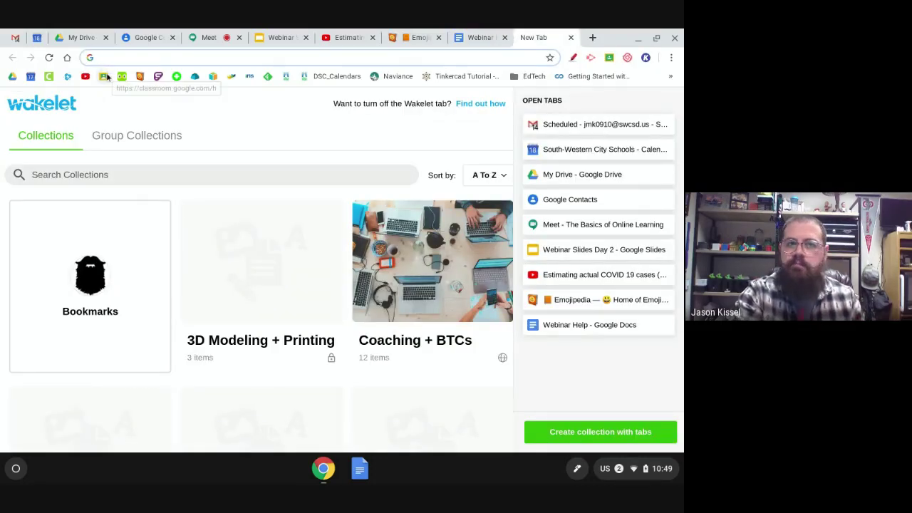
left_click(104, 76)
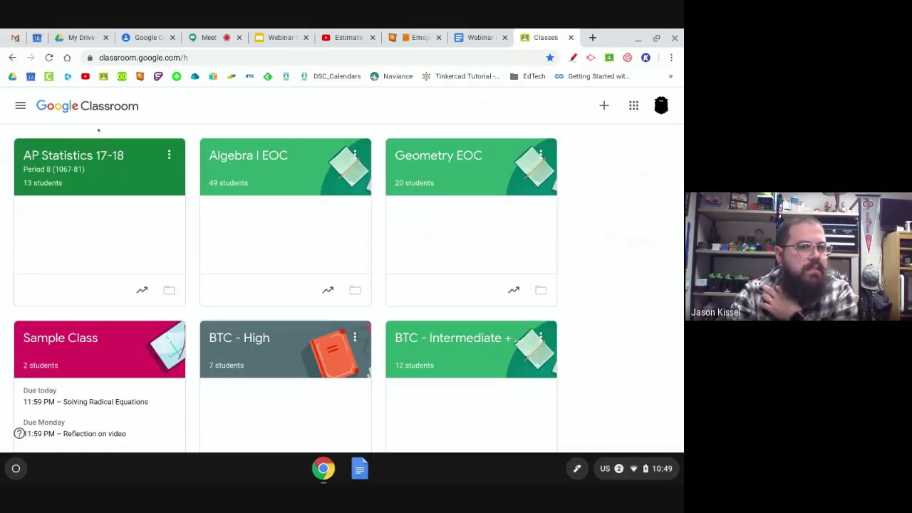
left_click(68, 165)
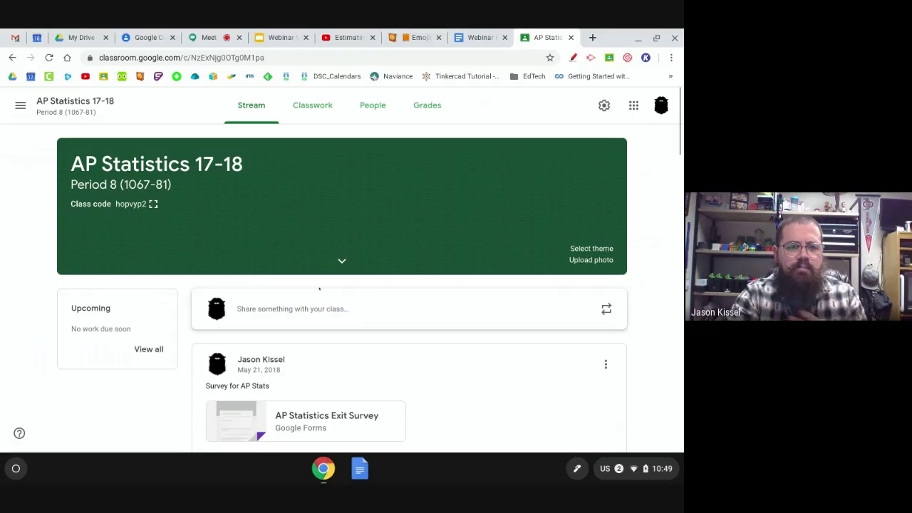
Step: Start a new class stream post and attach the Webinar Help document from Google Drive
scroll(320, 287, "down", 1)
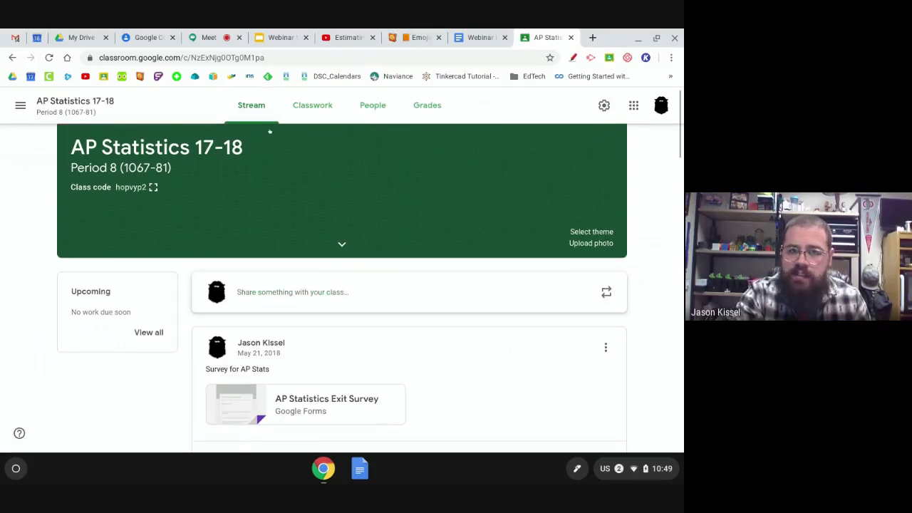
left_click(243, 291)
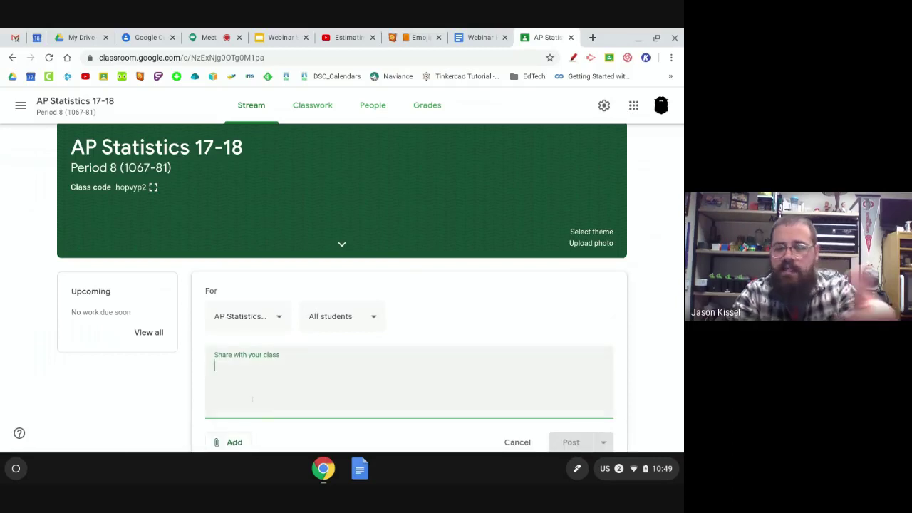
scroll(252, 400, "down", 1)
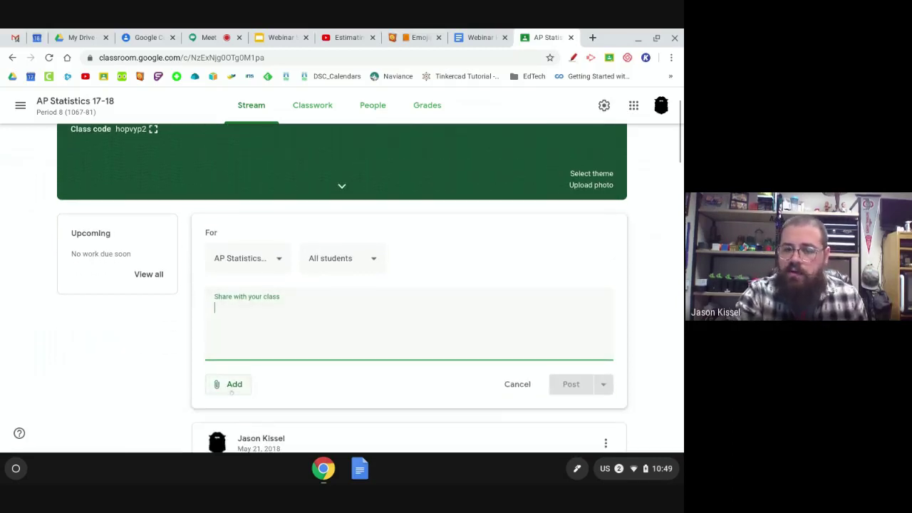
left_click(230, 390)
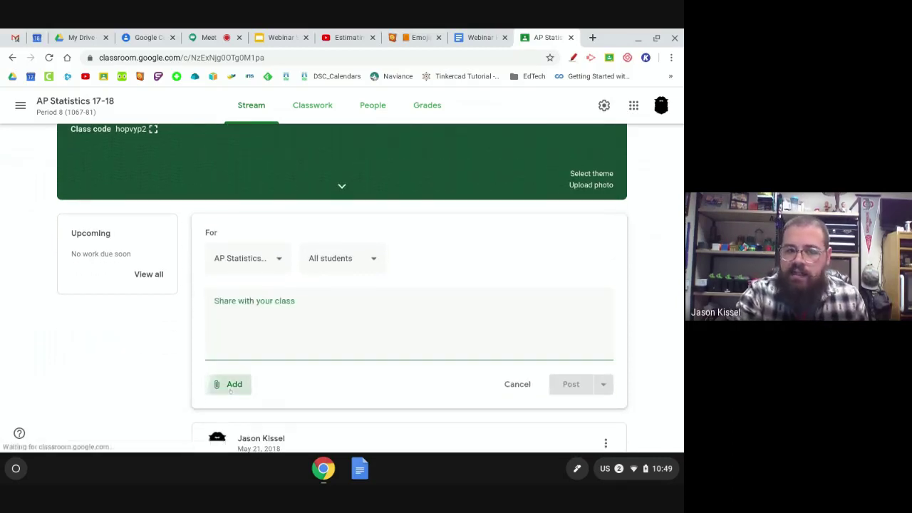
left_click(244, 381)
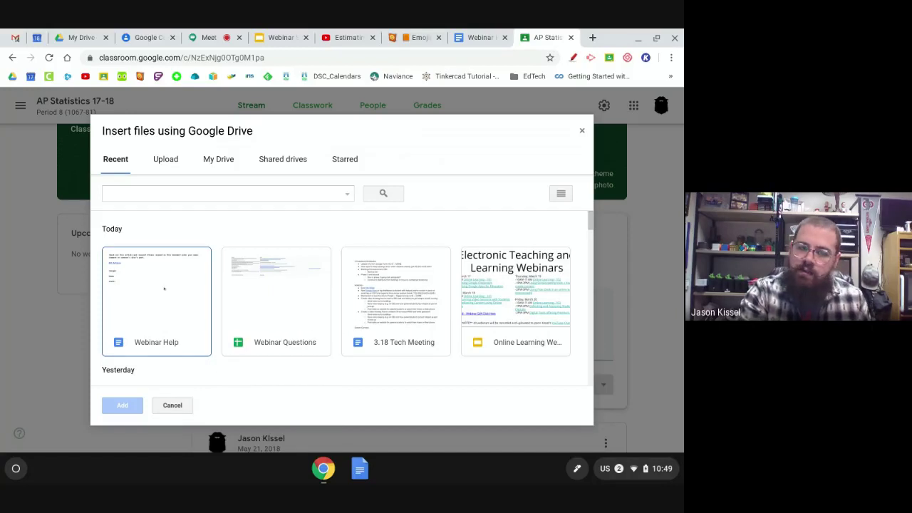
left_click(164, 288)
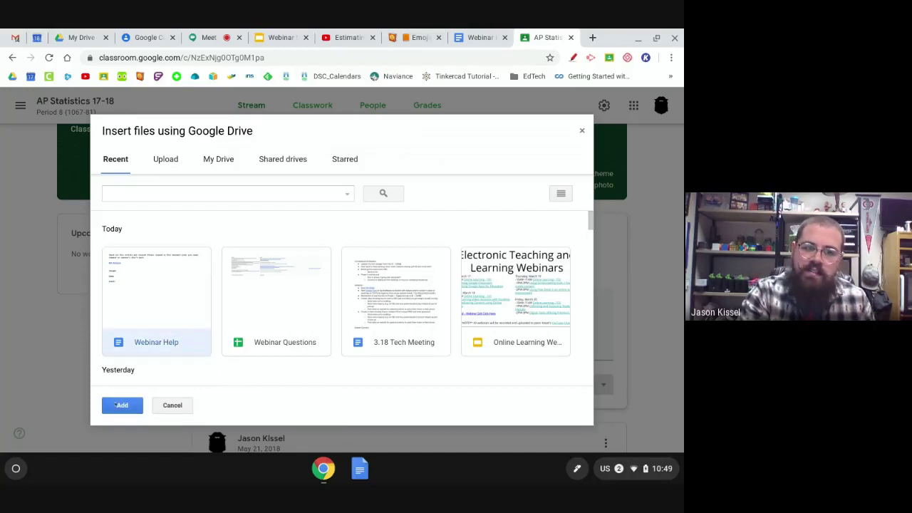
left_click(127, 404)
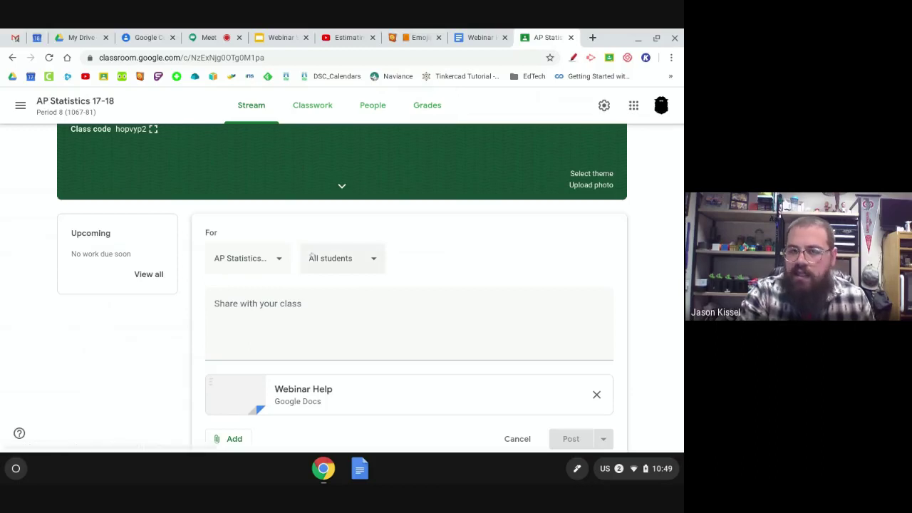
Step: Remove the Webinar Help attachment from the draft class post
left_click(478, 37)
left_click(568, 33)
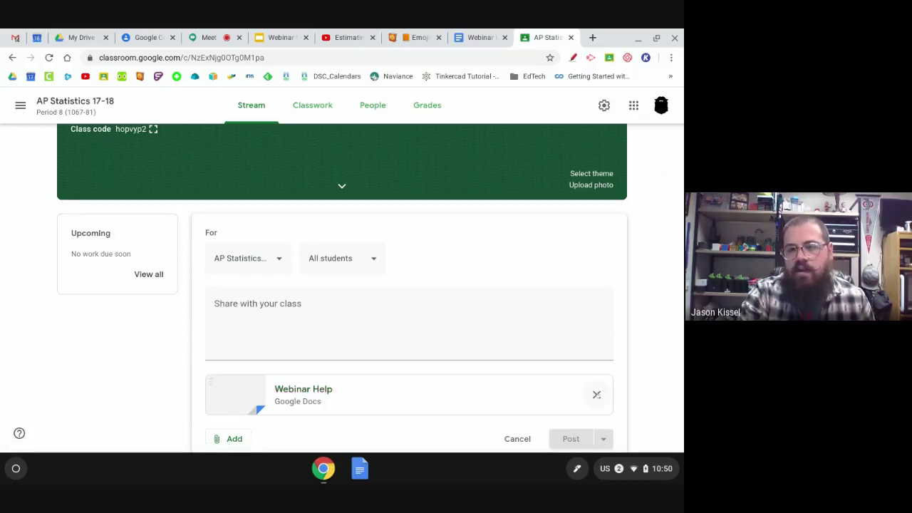
left_click(596, 394)
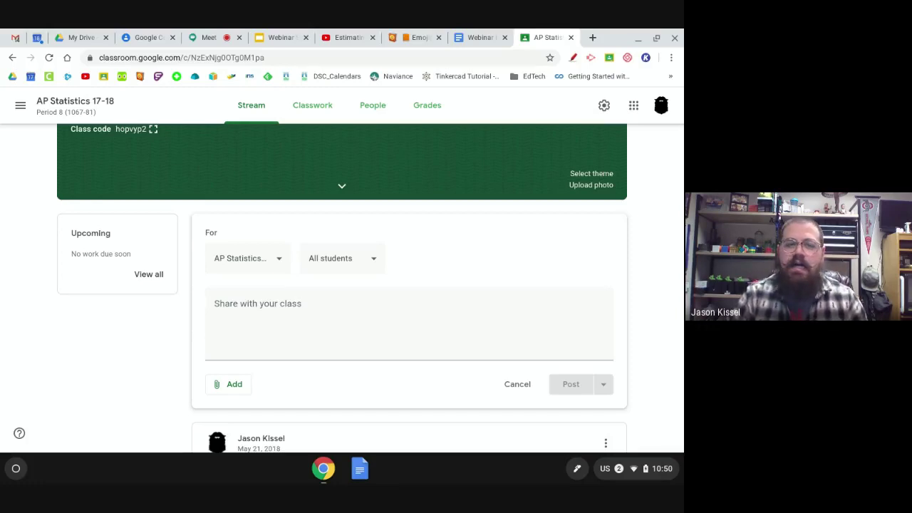
Step: Switch to the webinar slides and show the helpful-tips slide and the feedback slide with the bit.ly/FeedbackSWCSD link
left_click(299, 37)
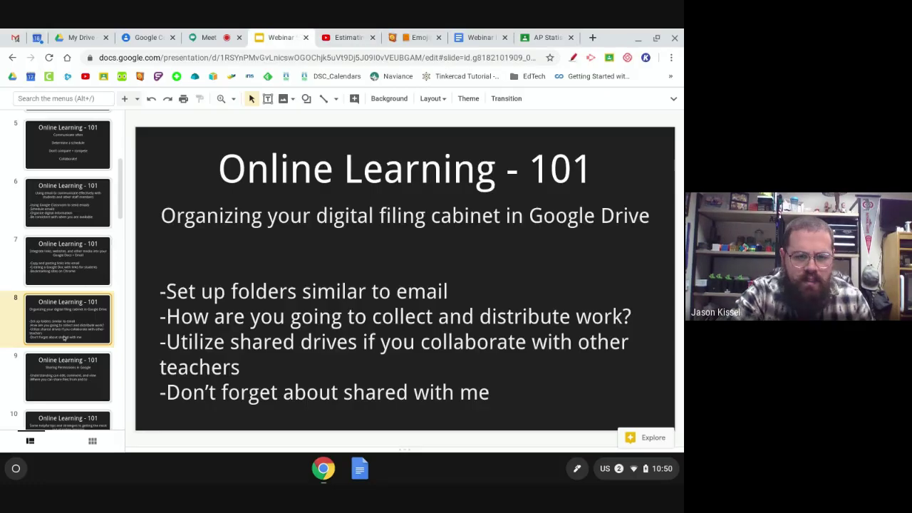
key("Down")
key("Down")
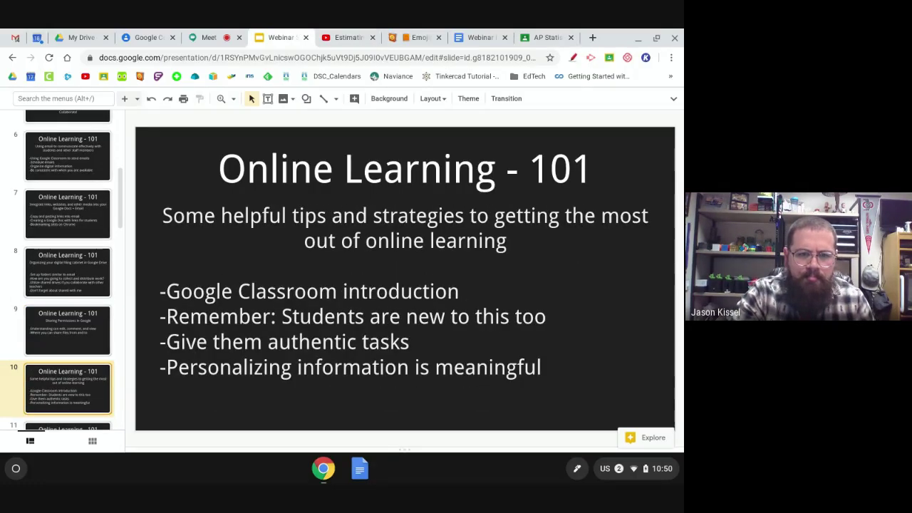
key("Down")
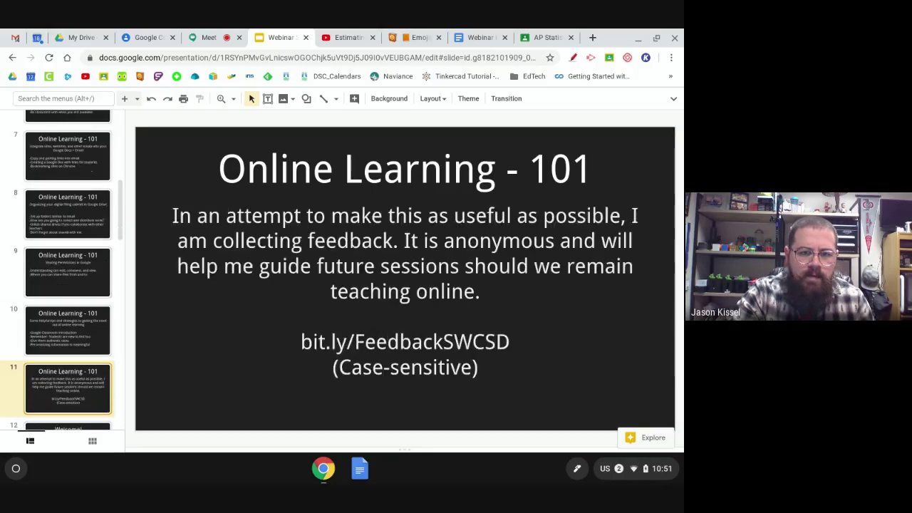
key("Up")
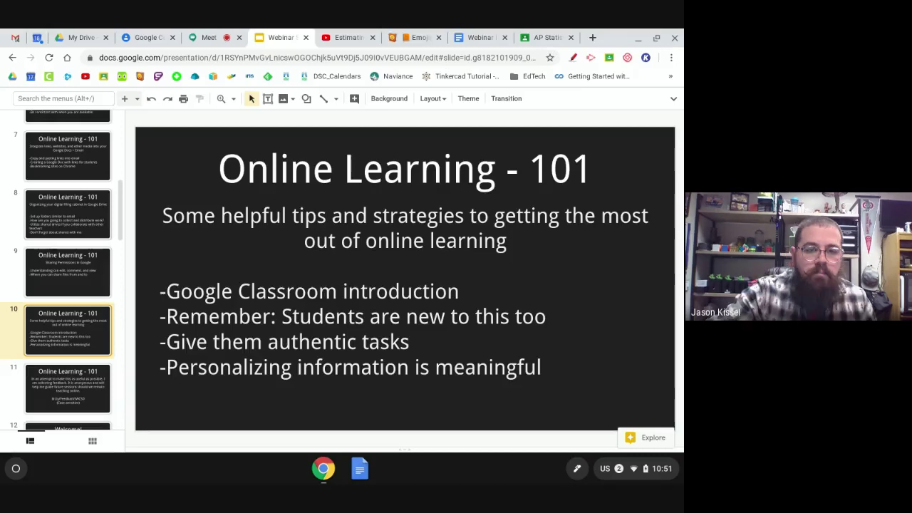
key("Down")
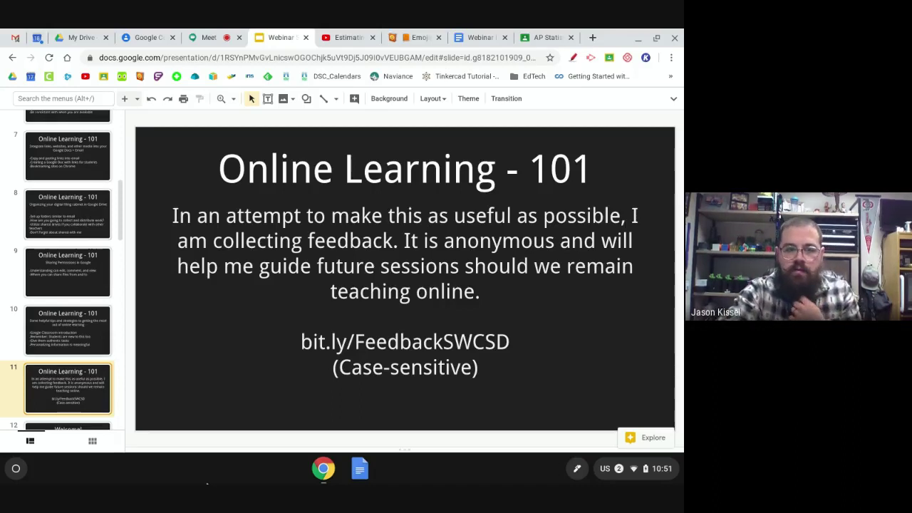
Step: Switch to the Google Meet call and copy the link address of its Webinar Feedback attachment
left_click(207, 37)
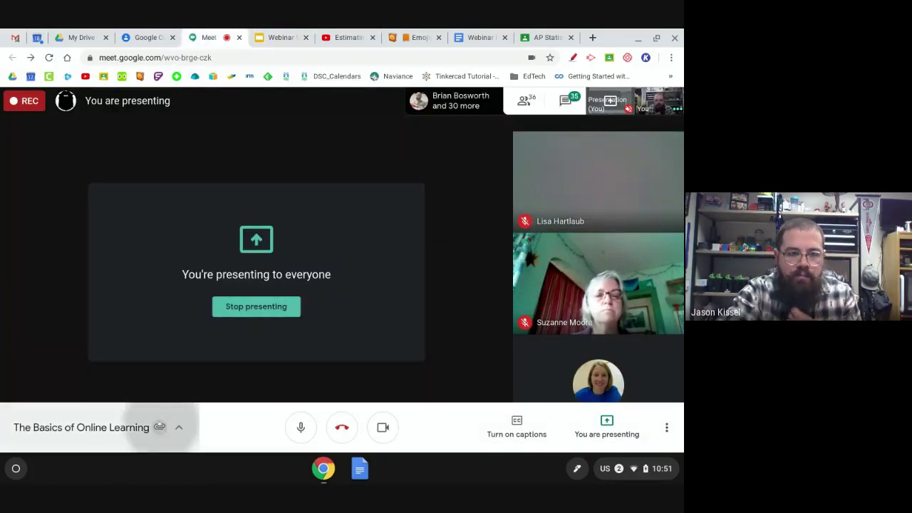
left_click(99, 427)
left_click(228, 213)
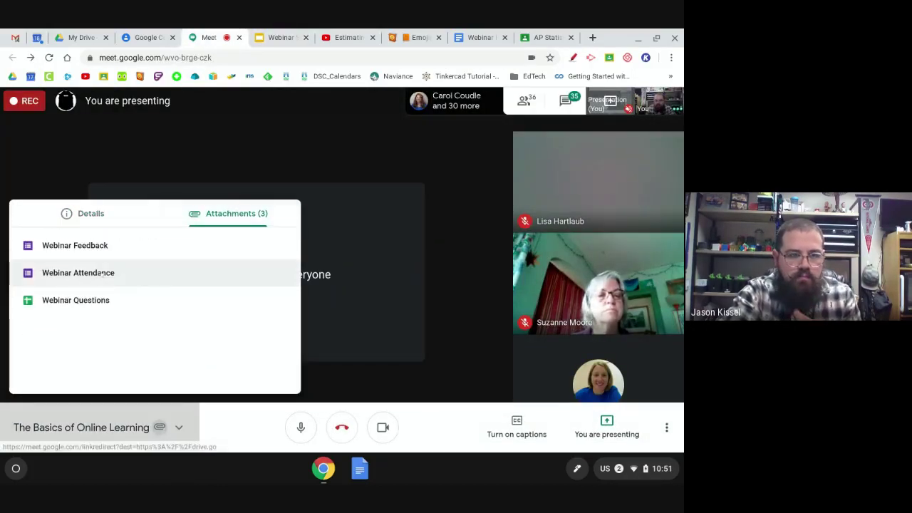
right_click(106, 245)
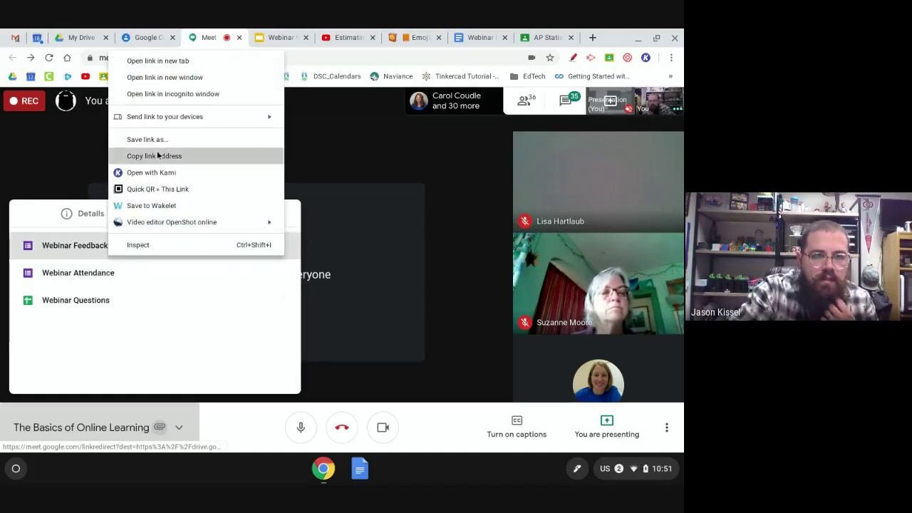
left_click(155, 152)
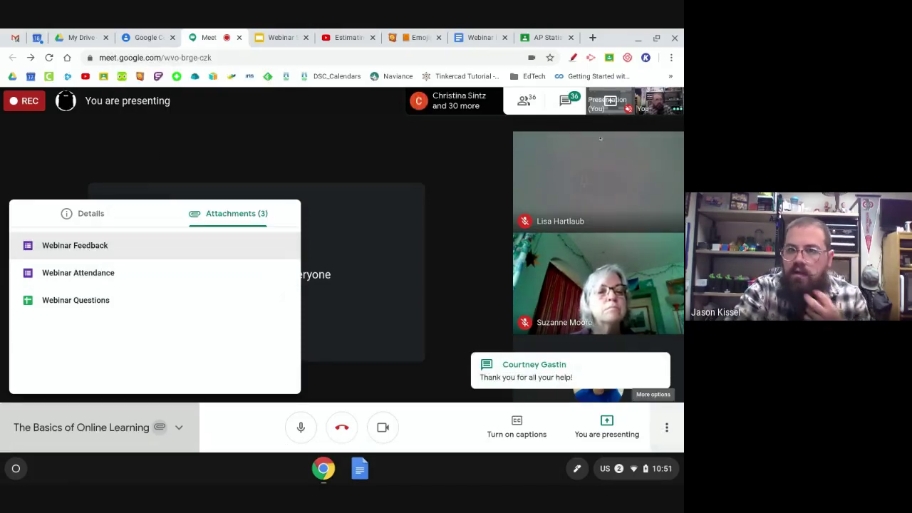
key("Escape")
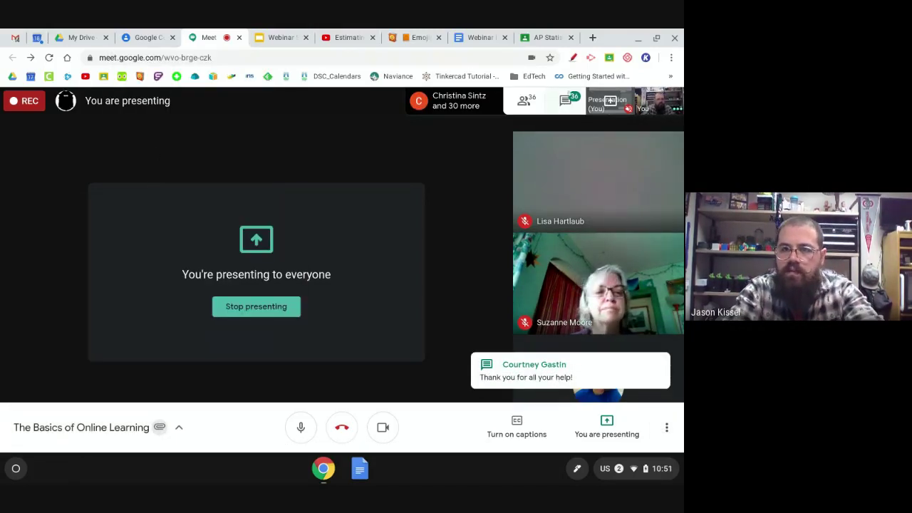
Step: Send the copied Webinar Feedback link to everyone in the meeting chat
left_click(569, 93)
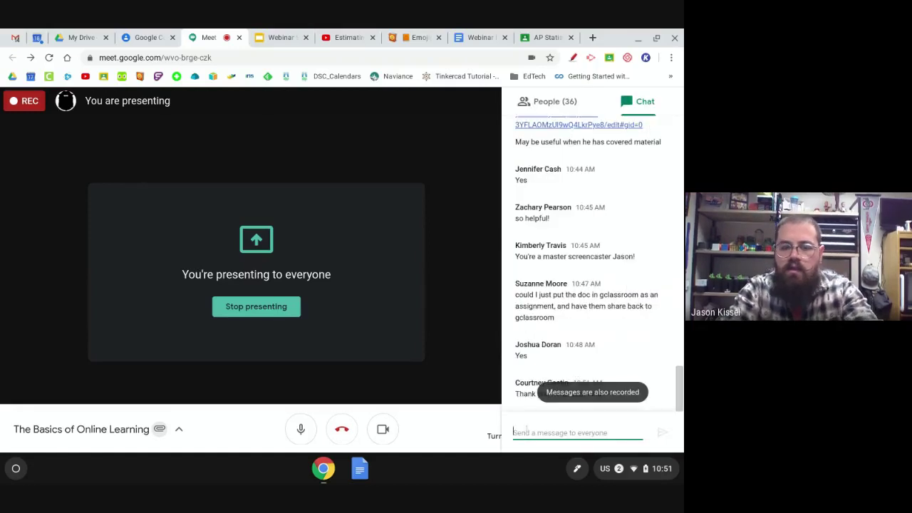
key("ctrl+v")
left_click(662, 433)
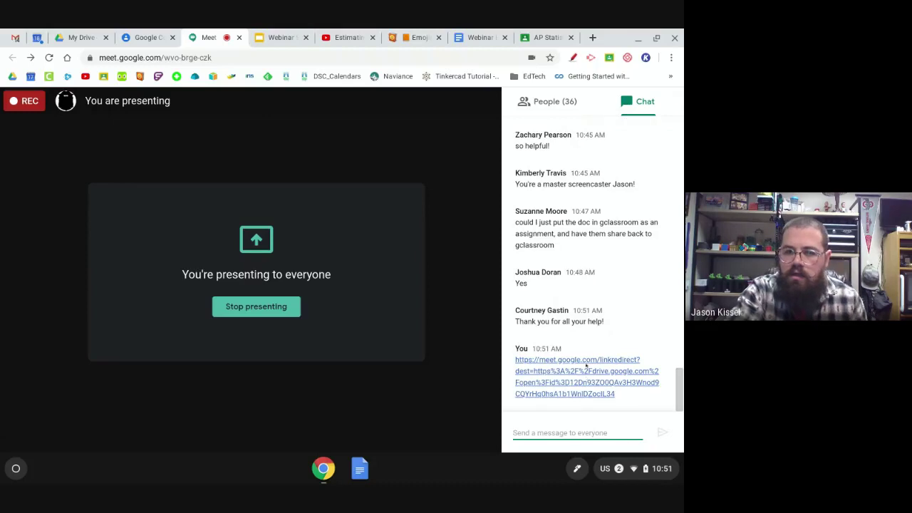
Step: Open the posted feedback link to check the Webinar Feedback form, and return to the meeting view
left_click(586, 366)
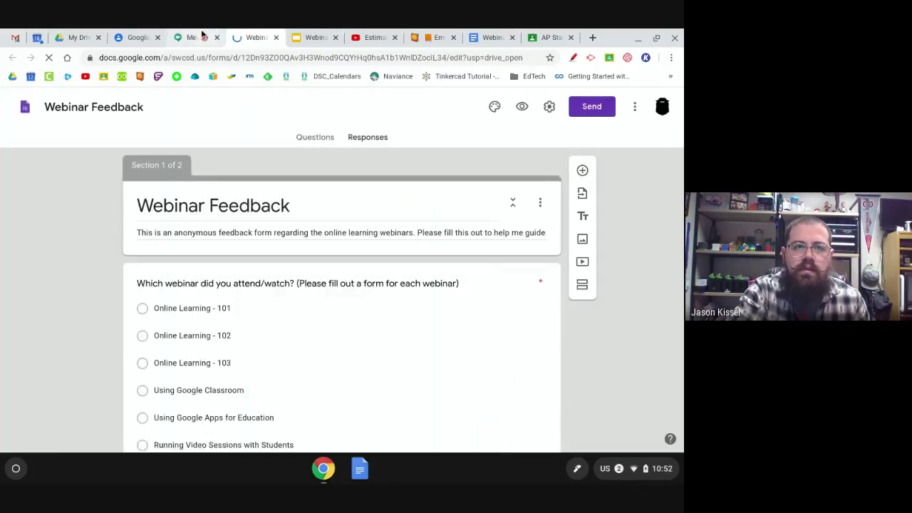
left_click(202, 36)
key("super+a")
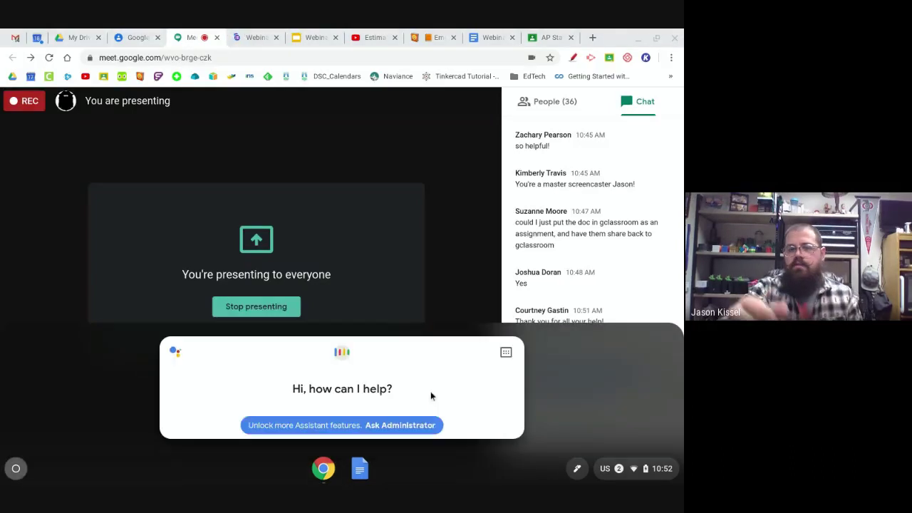
left_click(21, 271)
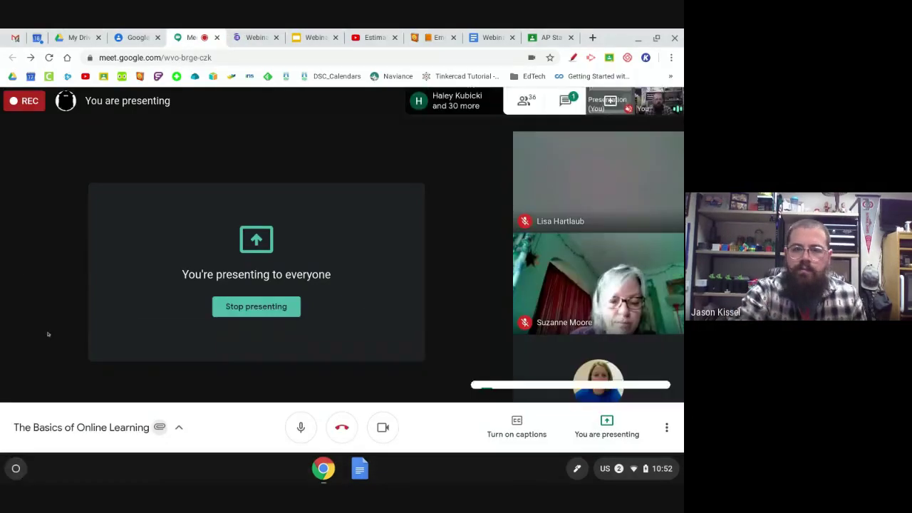